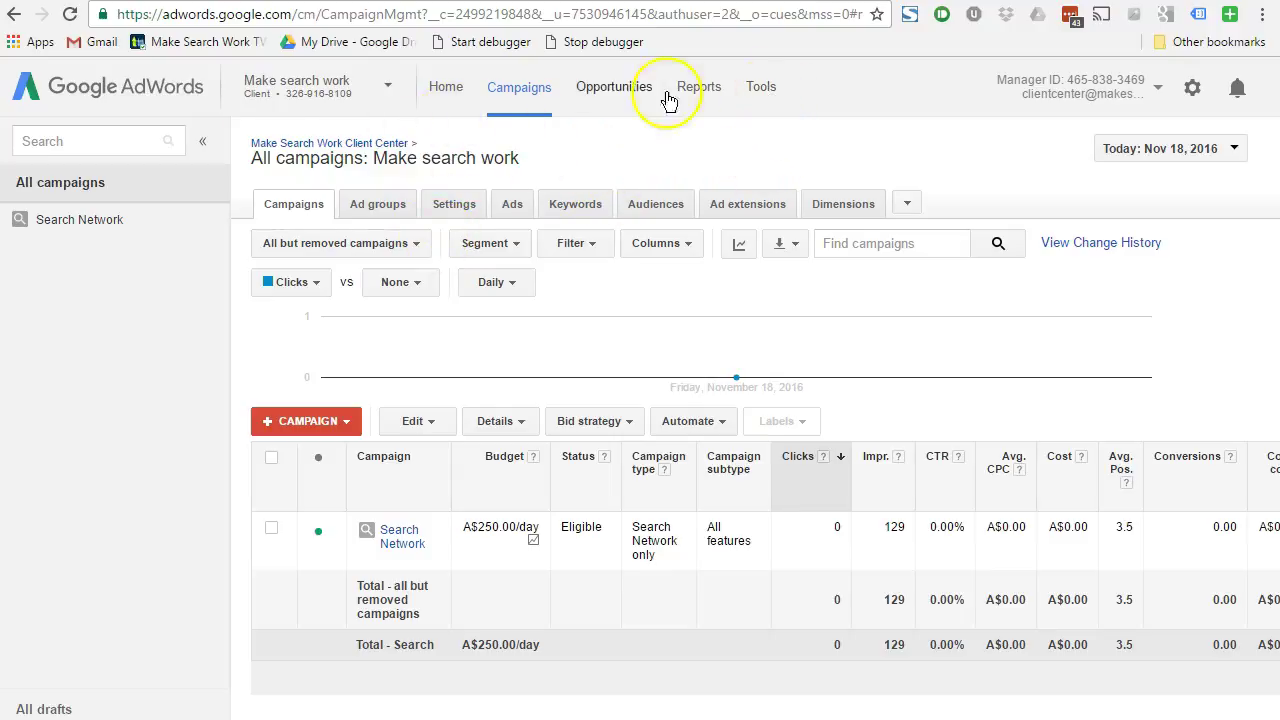
- Create a new phone-call conversion action that tracks calls to the website's phone number
{"action": "left_click", "coordinate": [761, 95]}
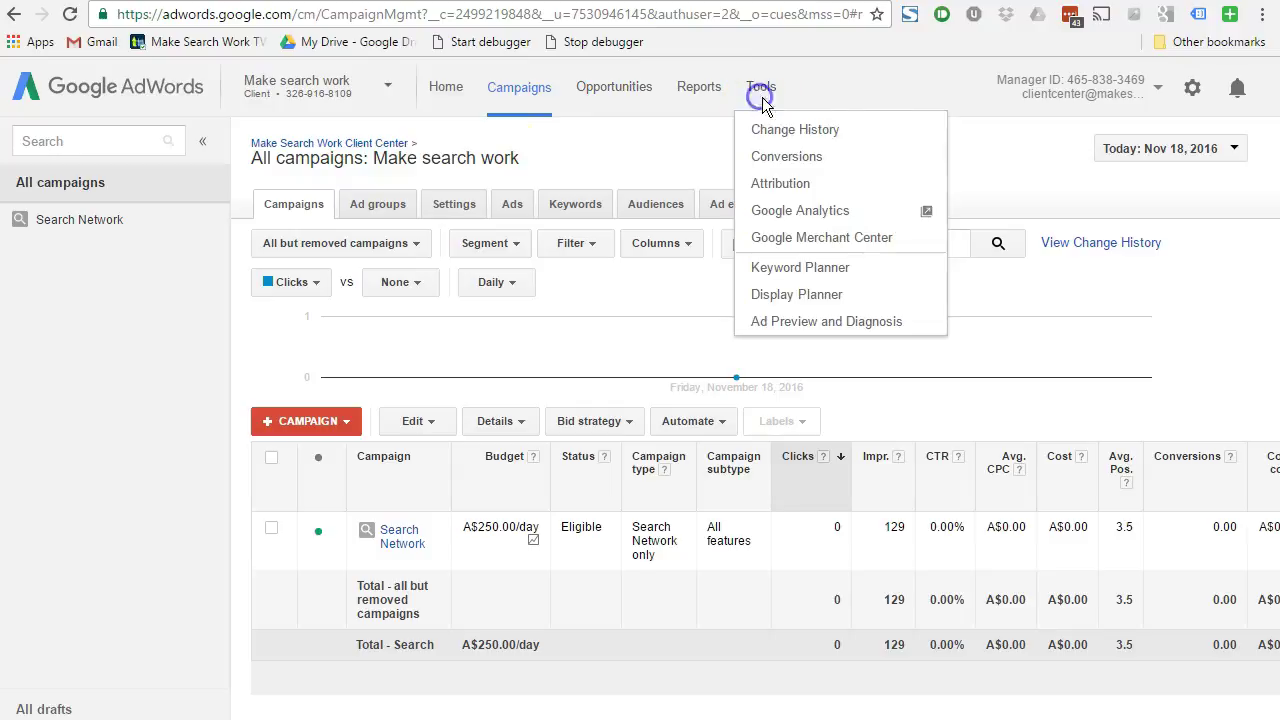
{"action": "left_click", "coordinate": [806, 164]}
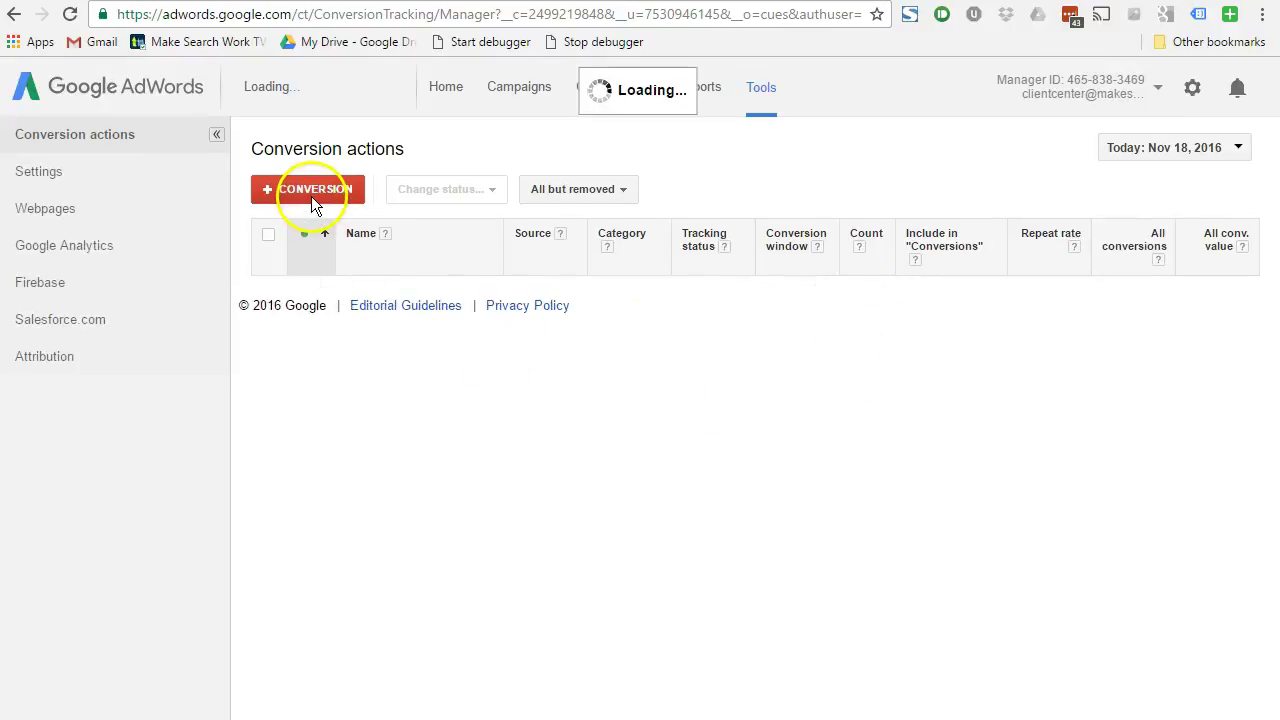
{"action": "left_click", "coordinate": [325, 185]}
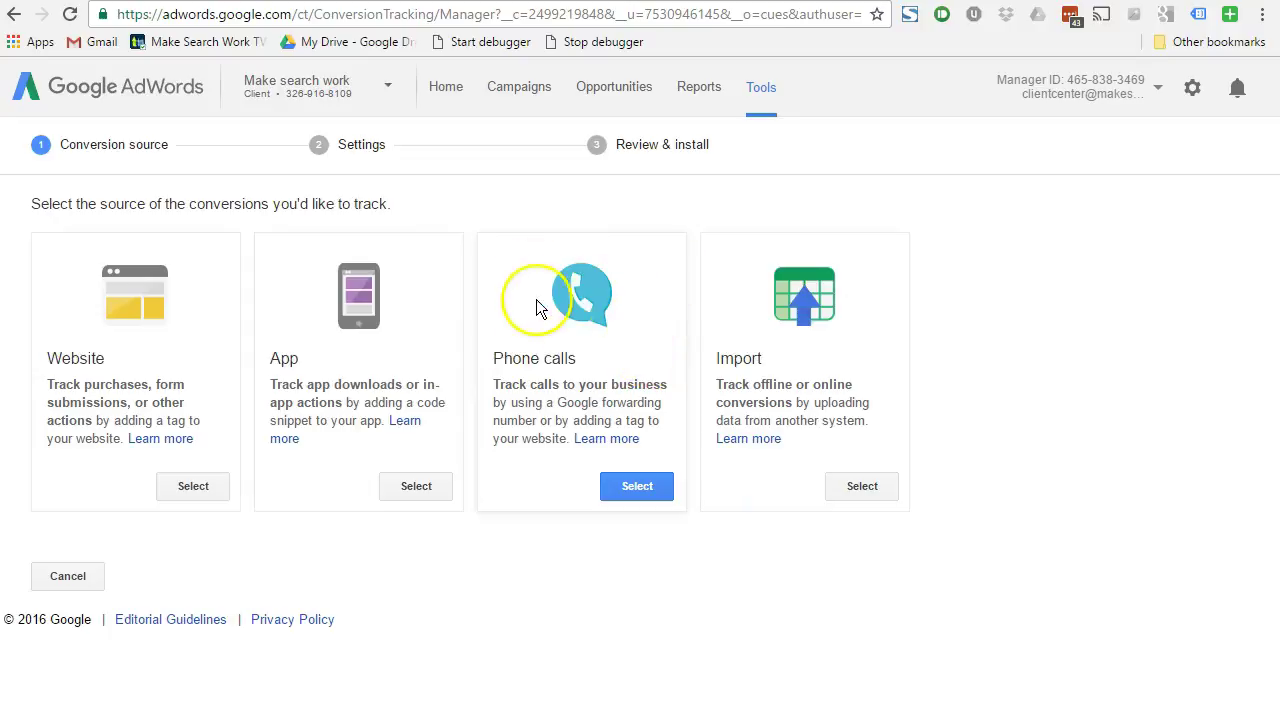
{"action": "left_click", "coordinate": [640, 486]}
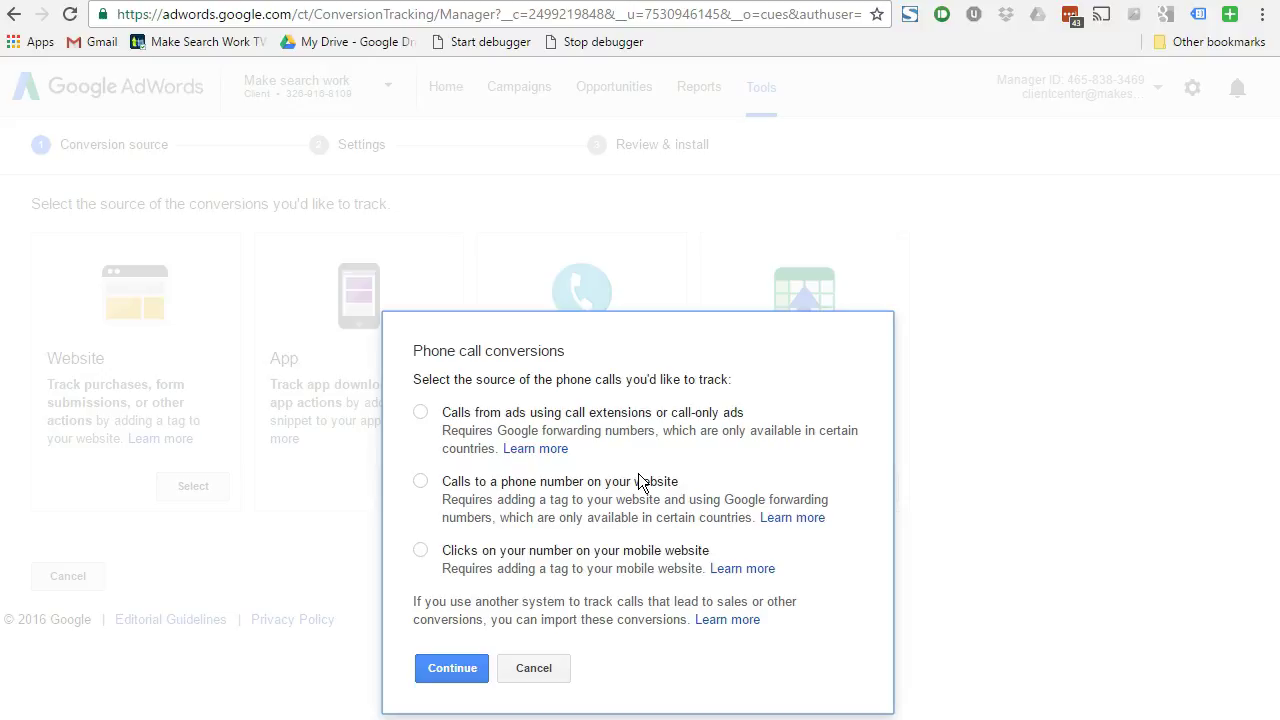
{"action": "left_click", "coordinate": [422, 483]}
{"action": "left_click", "coordinate": [442, 668]}
{"action": "left_click", "coordinate": [362, 345]}
- Name the conversion 'Website Call' and set its value to 'Don't assign a value'
{"action": "type", "text": "Web"}
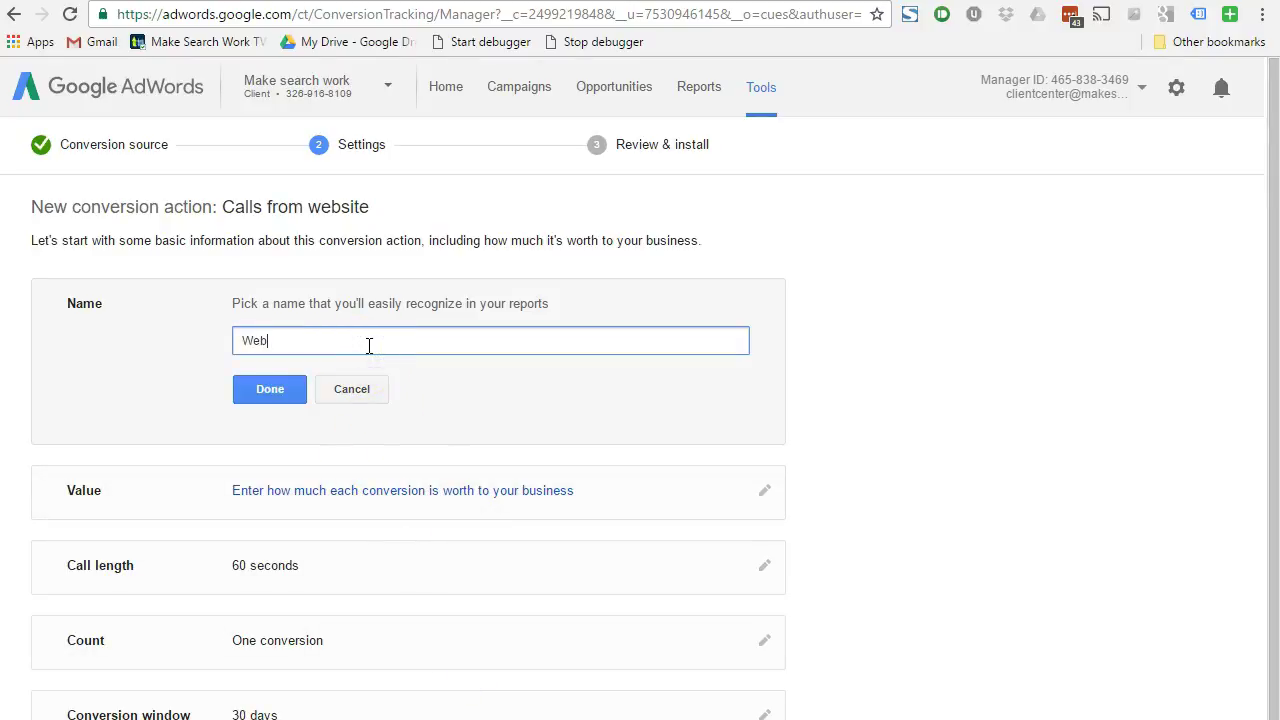
{"action": "type", "text": "site Call"}
{"action": "left_click", "coordinate": [262, 387]}
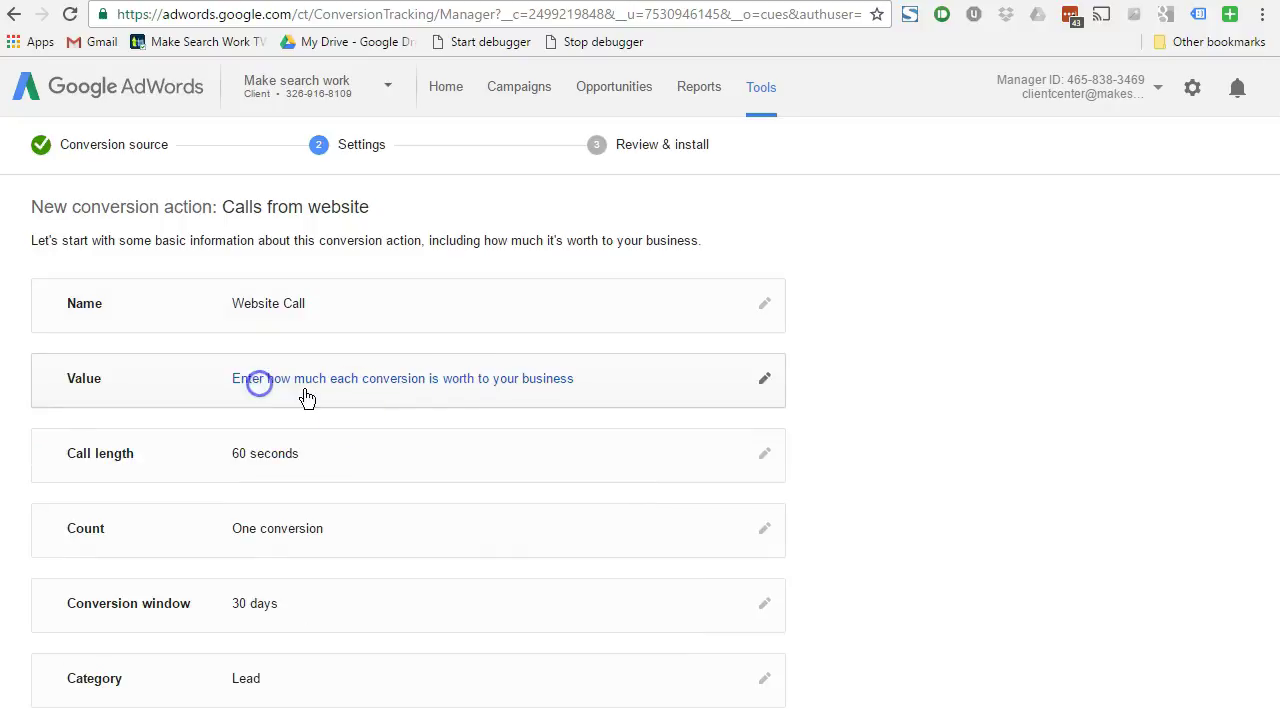
{"action": "left_click", "coordinate": [439, 395]}
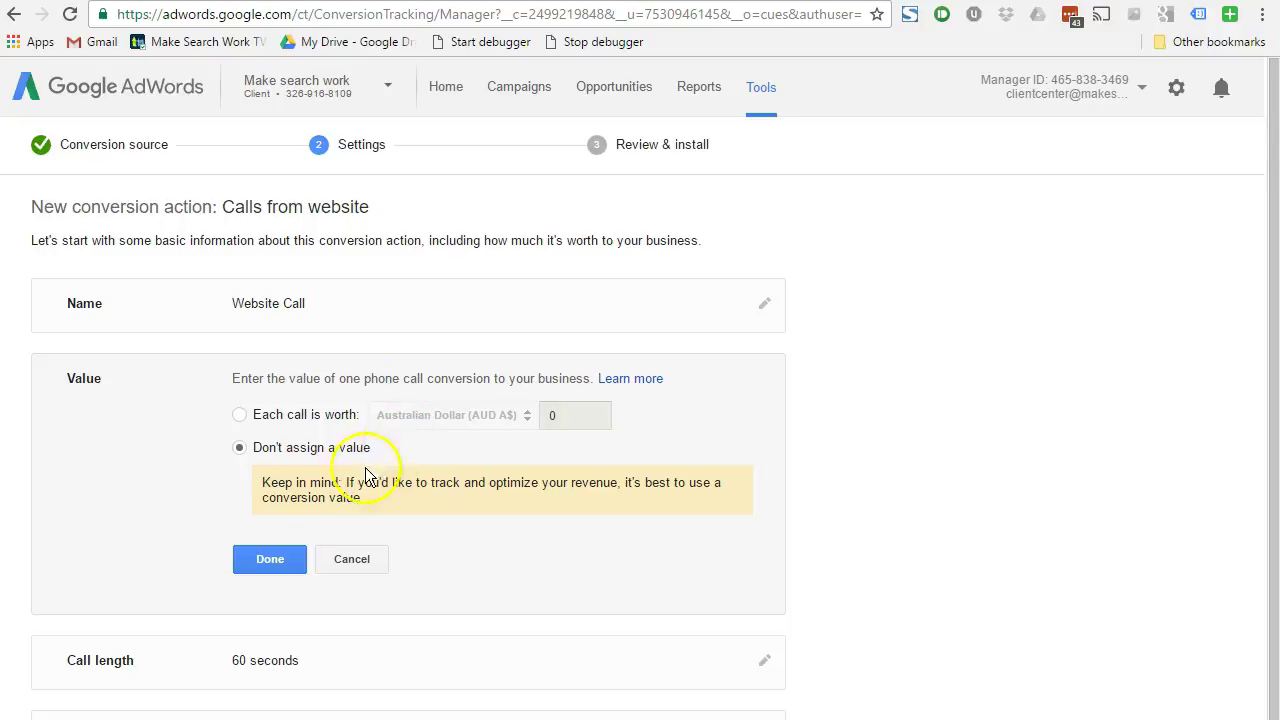
{"action": "left_click", "coordinate": [279, 559]}
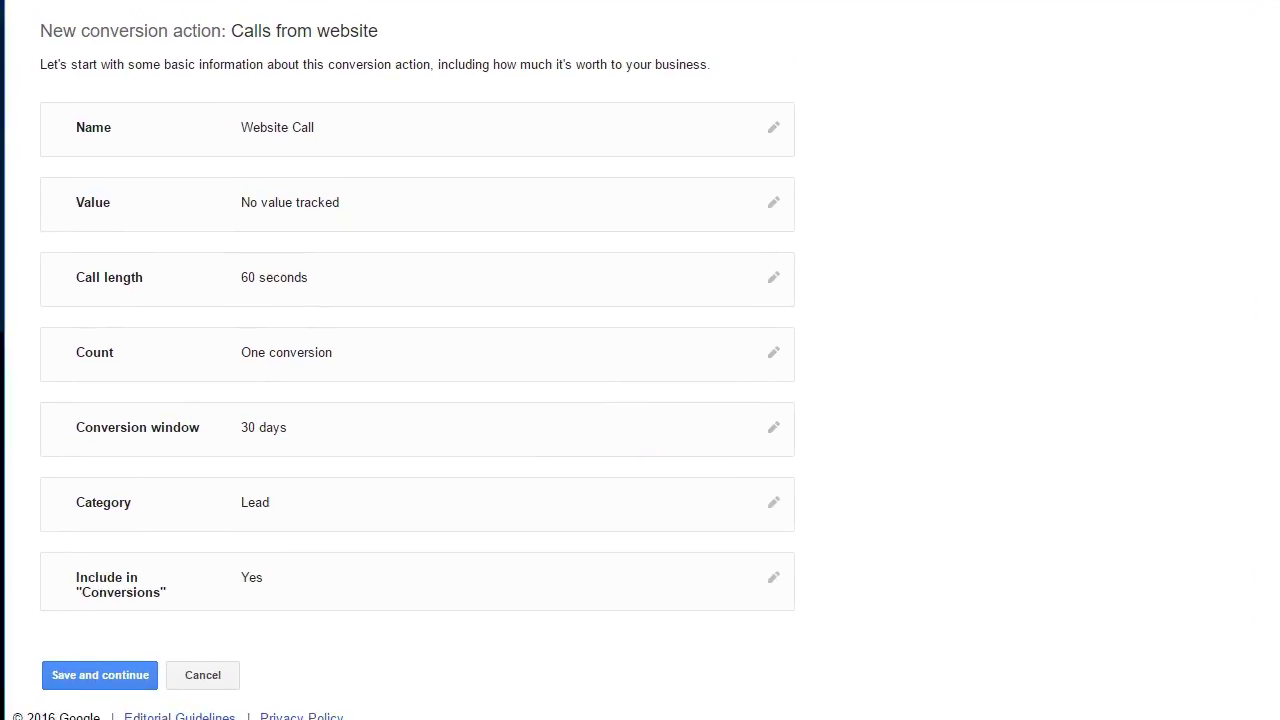
- Save the Website Call settings and choose to enter the phone number as it appears on the website
{"action": "left_click", "coordinate": [65, 679]}
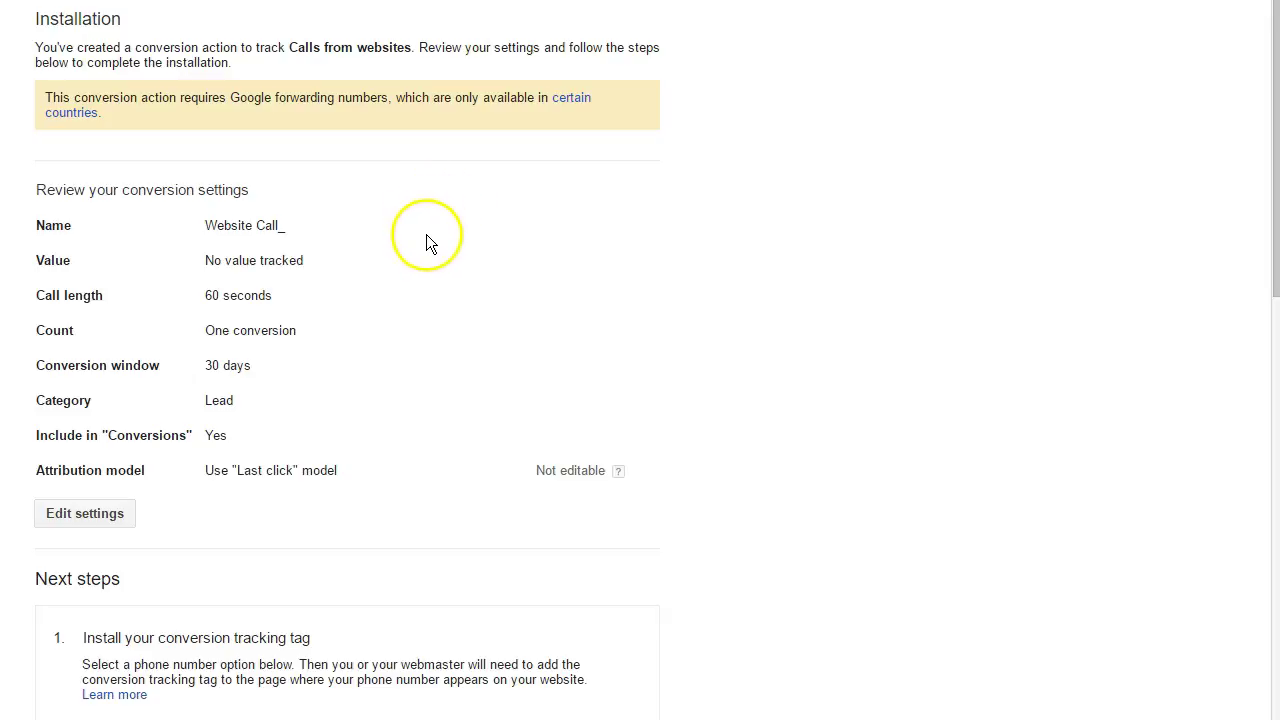
{"action": "scroll", "coordinate": [429, 233], "scroll_direction": "down", "scroll_amount": 4}
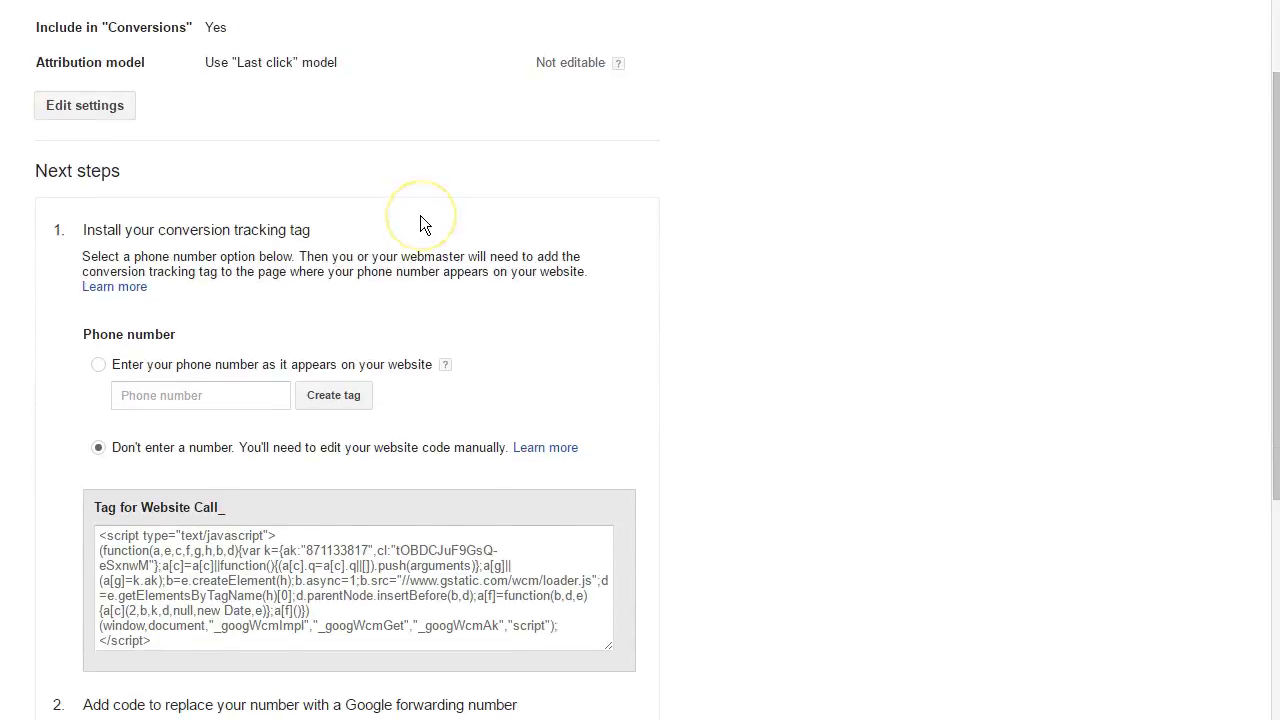
{"action": "scroll", "coordinate": [420, 215], "scroll_direction": "down", "scroll_amount": 2}
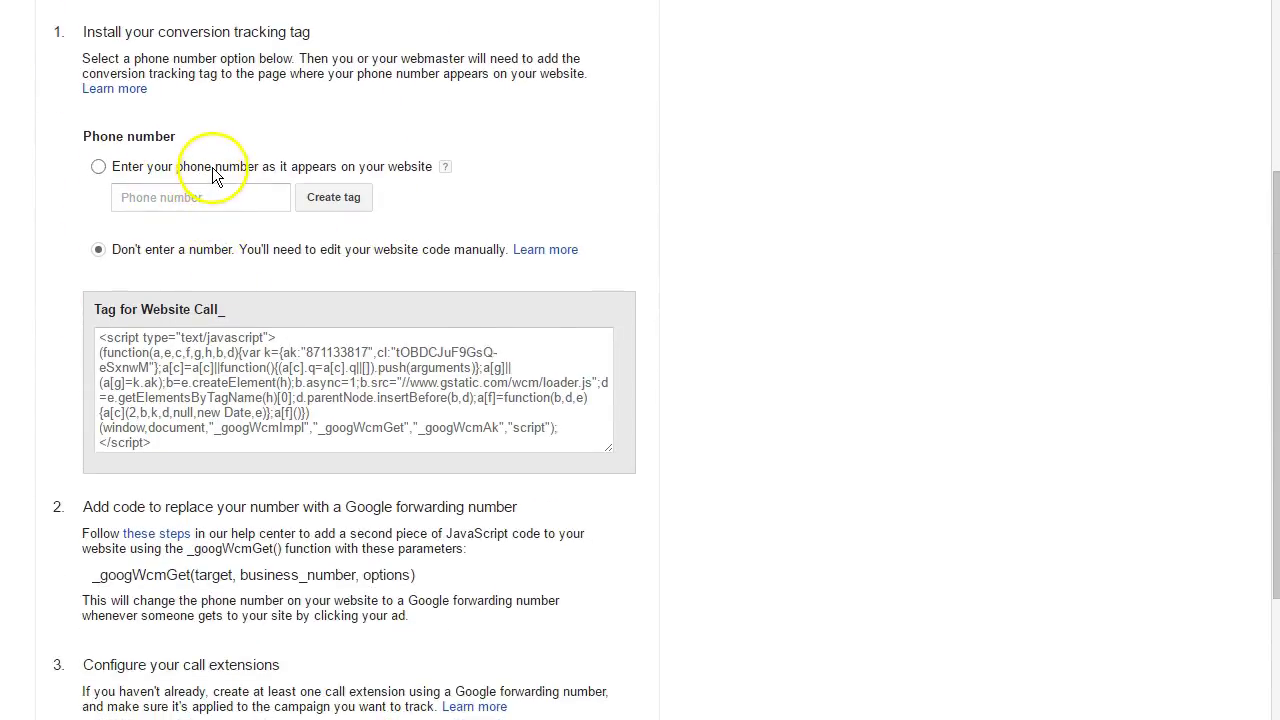
{"action": "left_click", "coordinate": [104, 169]}
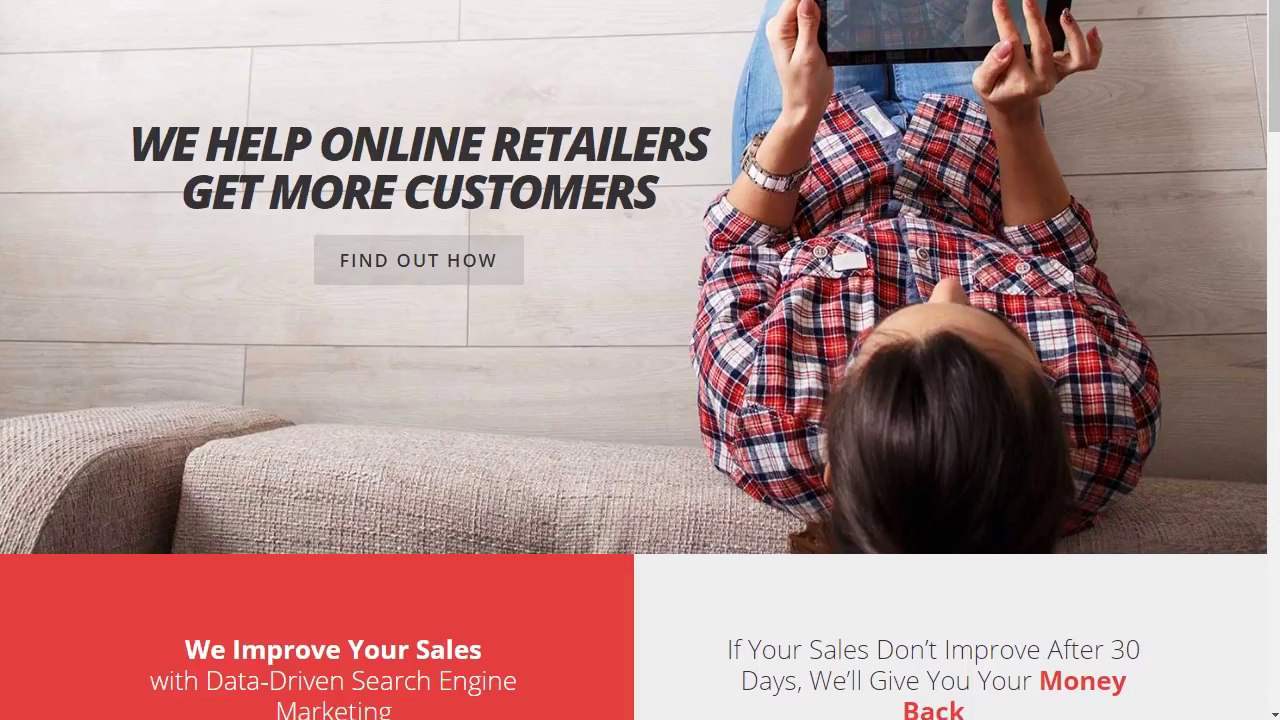
- Check the header phone number on the makesearchwork.com.au site
{"action": "scroll", "coordinate": [1170, 80], "scroll_direction": "up", "scroll_amount": 2}
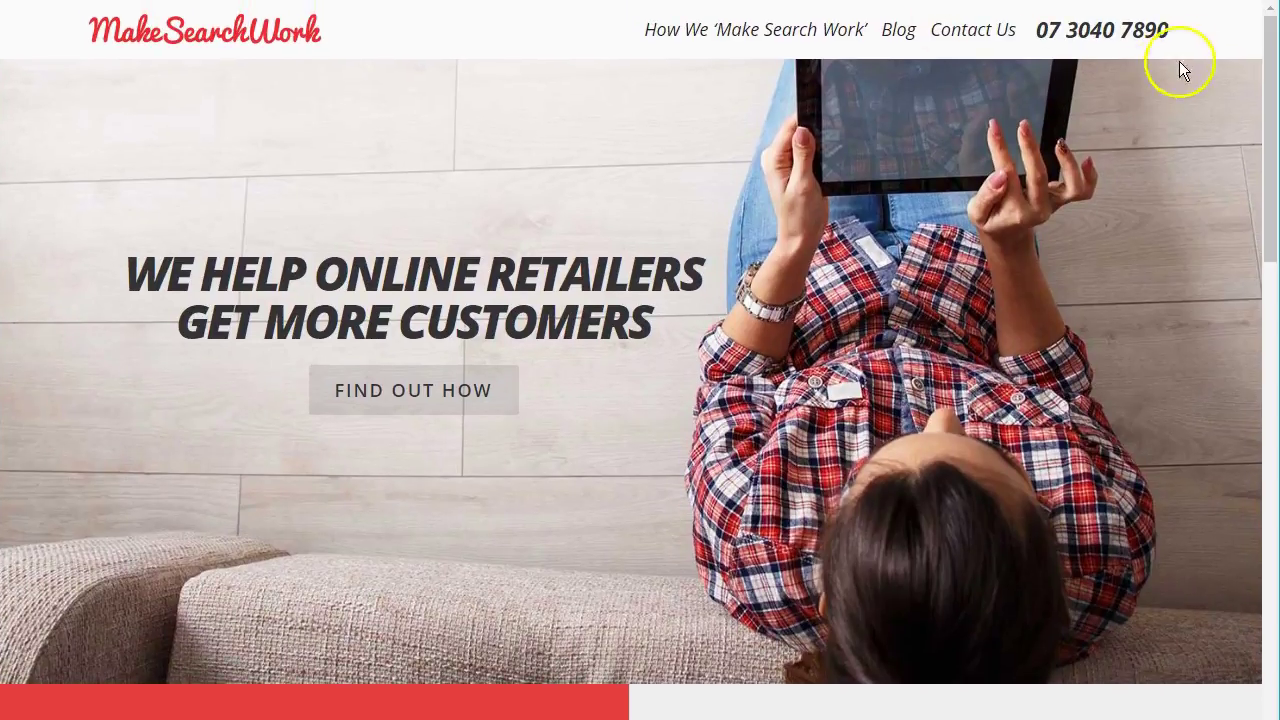
{"action": "left_click_drag", "start_coordinate": [1168, 30], "coordinate": [1030, 30]}
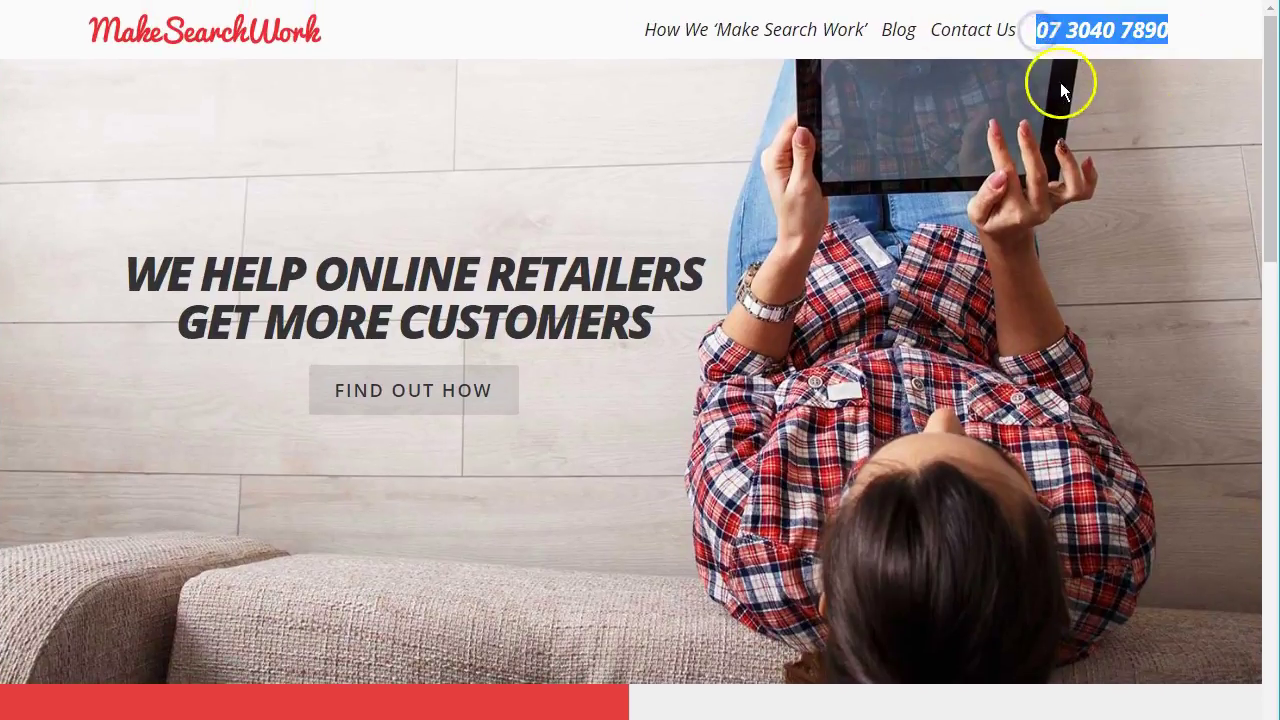
{"action": "left_click", "coordinate": [1052, 45]}
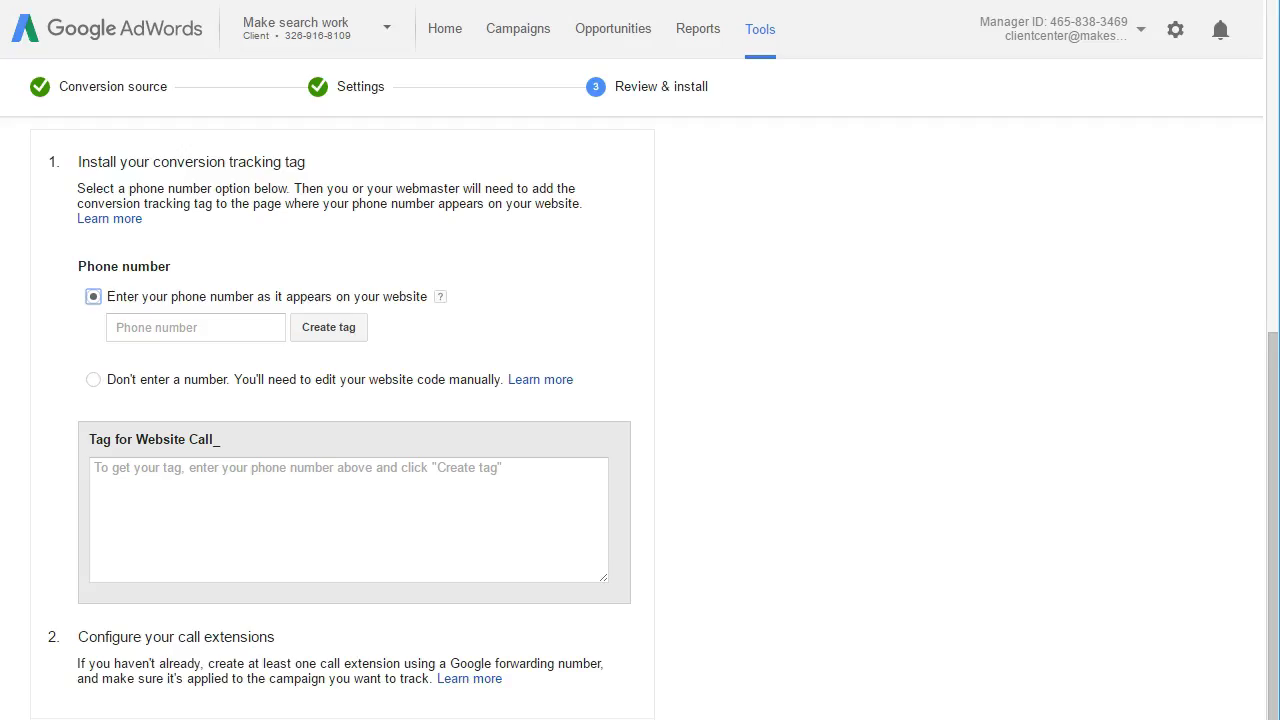
- Enter the website's phone number to generate the Website Call tag
{"action": "left_click", "coordinate": [229, 338]}
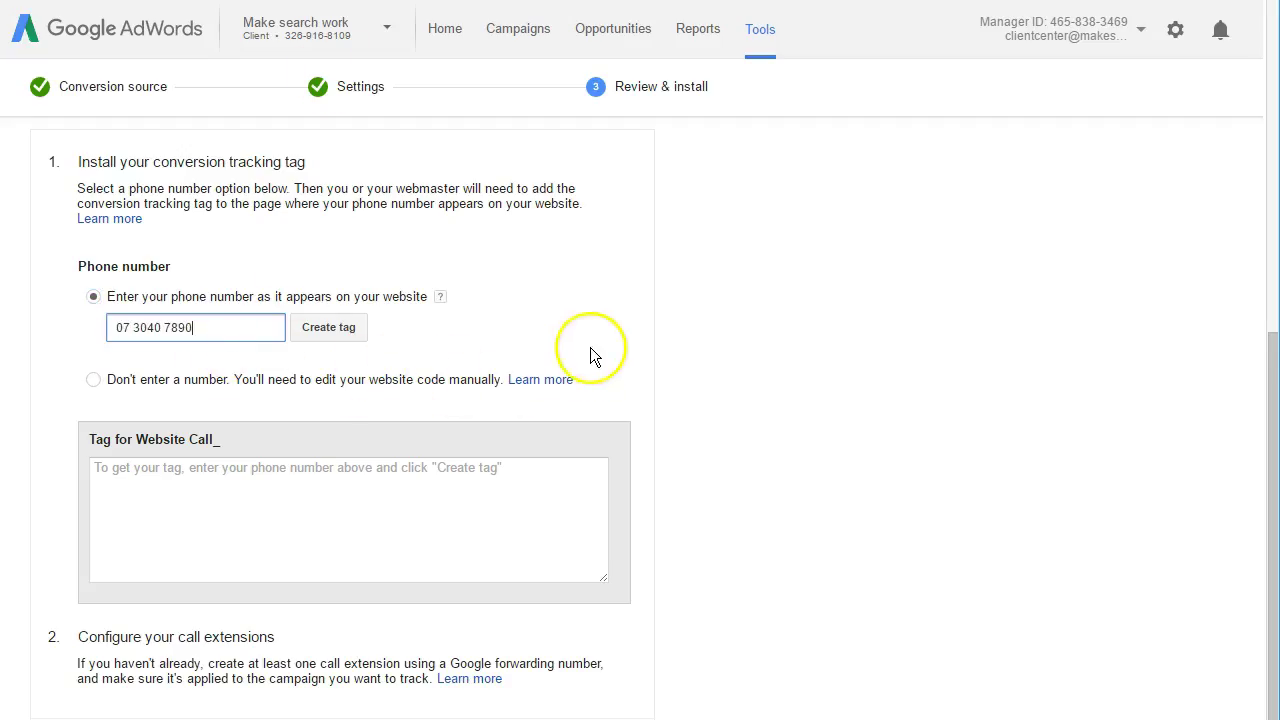
{"action": "left_click", "coordinate": [331, 327]}
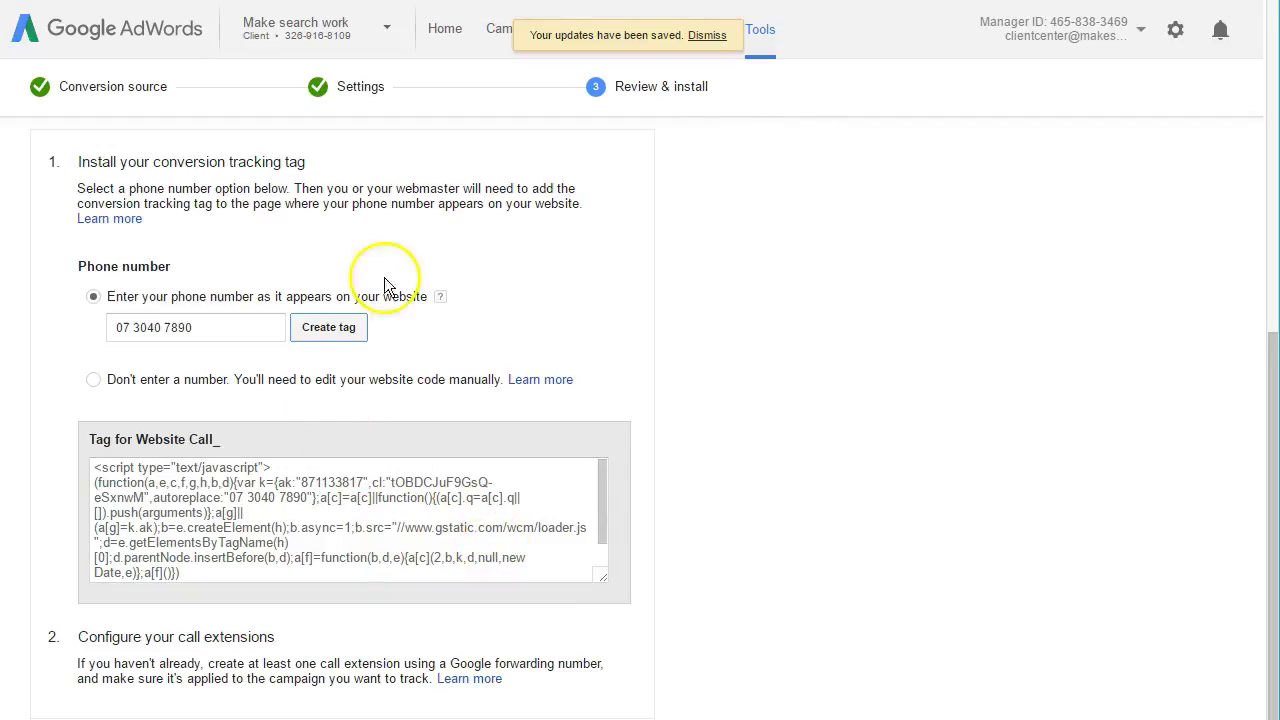
{"action": "left_click_drag", "start_coordinate": [193, 335], "coordinate": [90, 330]}
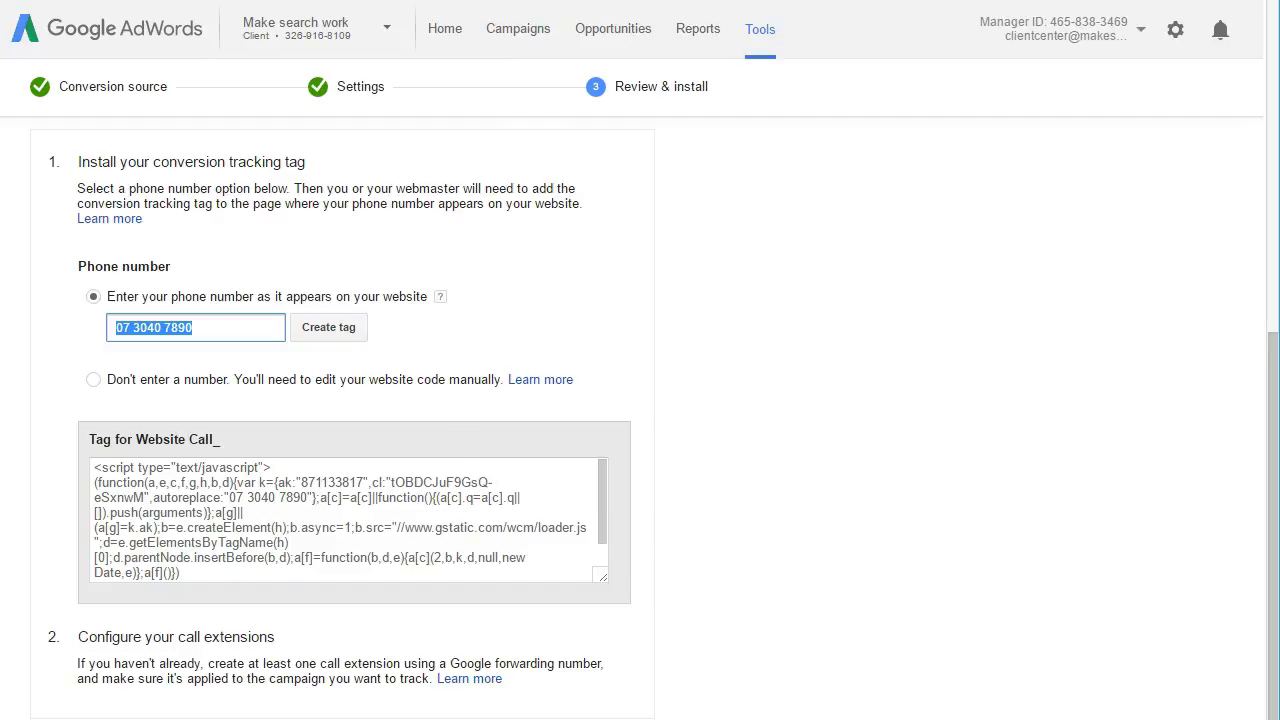
- Select and copy the generated Website Call tag script
{"action": "left_click", "coordinate": [543, 543]}
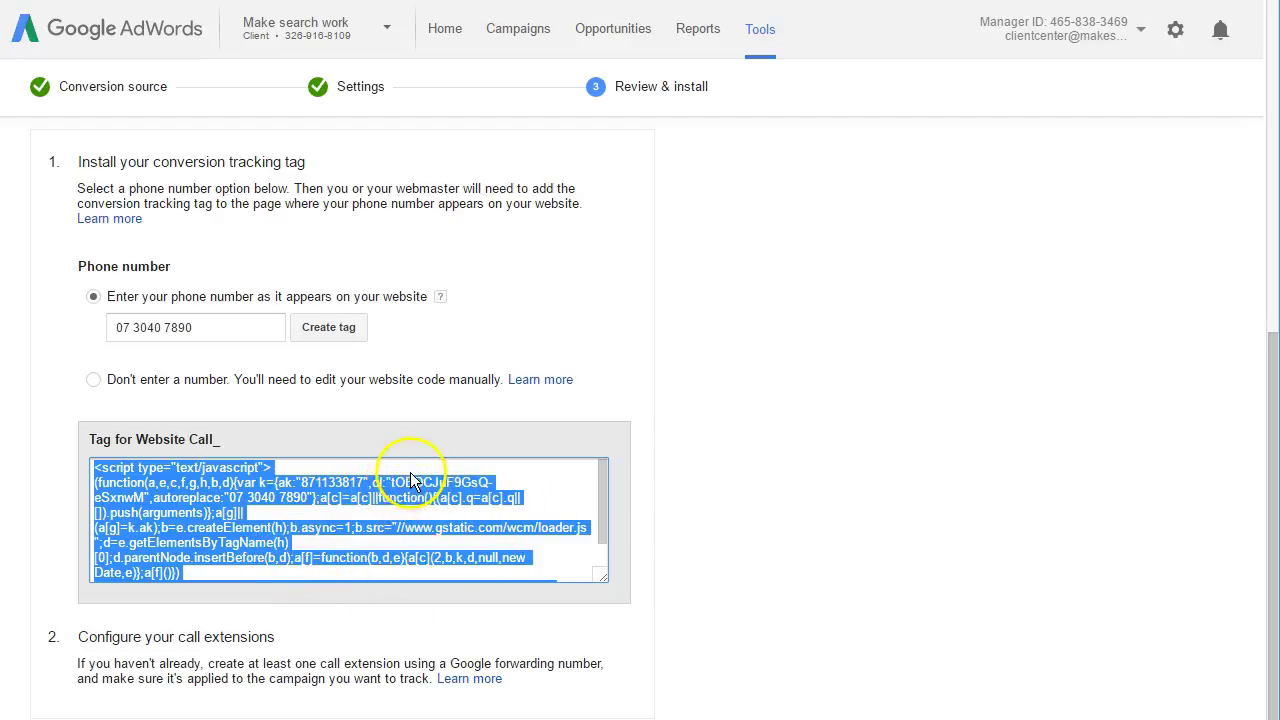
{"action": "right_click", "coordinate": [333, 488]}
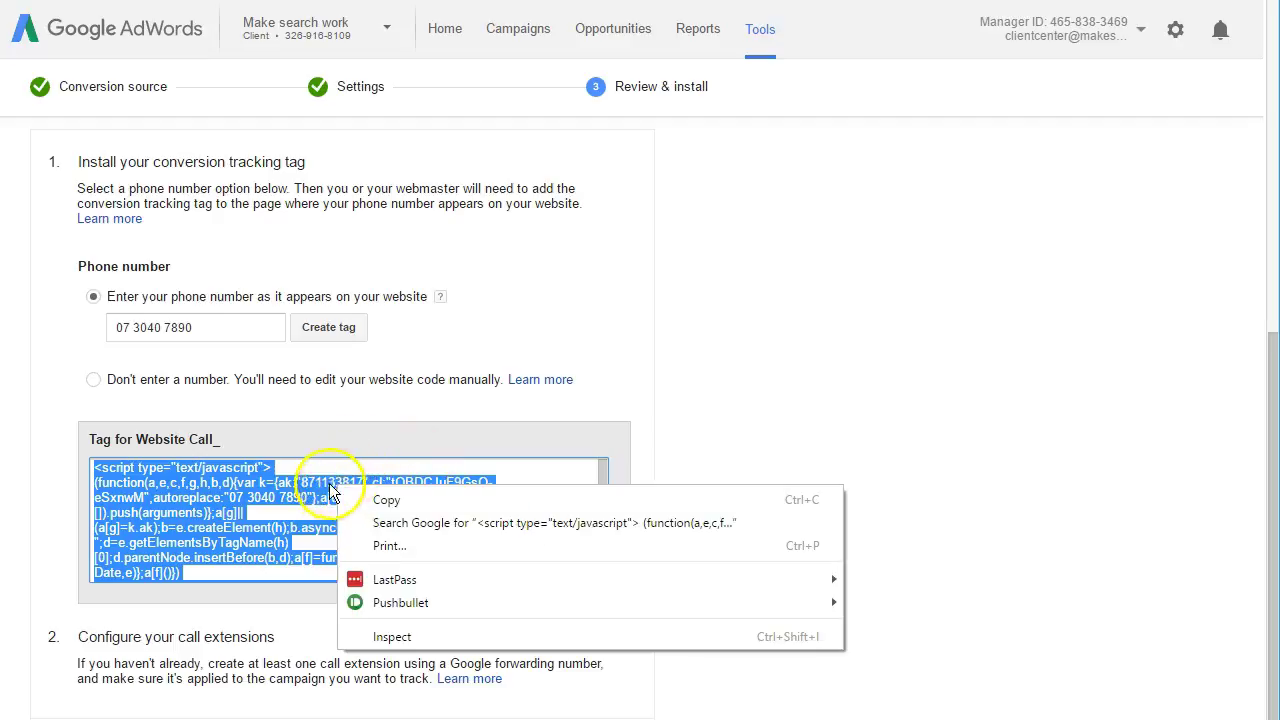
{"action": "left_click", "coordinate": [402, 501]}
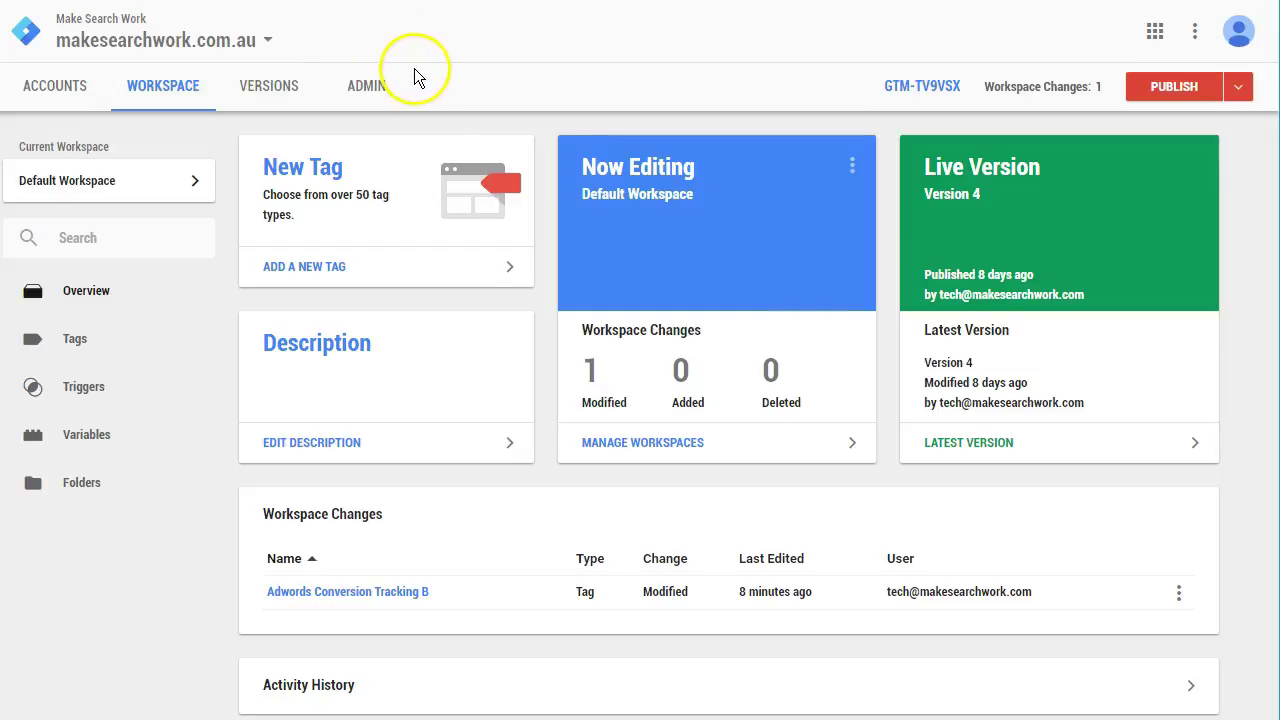
- Create a new Custom HTML tag named 'Adwords Website Call'
{"action": "left_click", "coordinate": [313, 172]}
{"action": "left_click", "coordinate": [295, 32]}
{"action": "key", "text": "ctrl+a"}
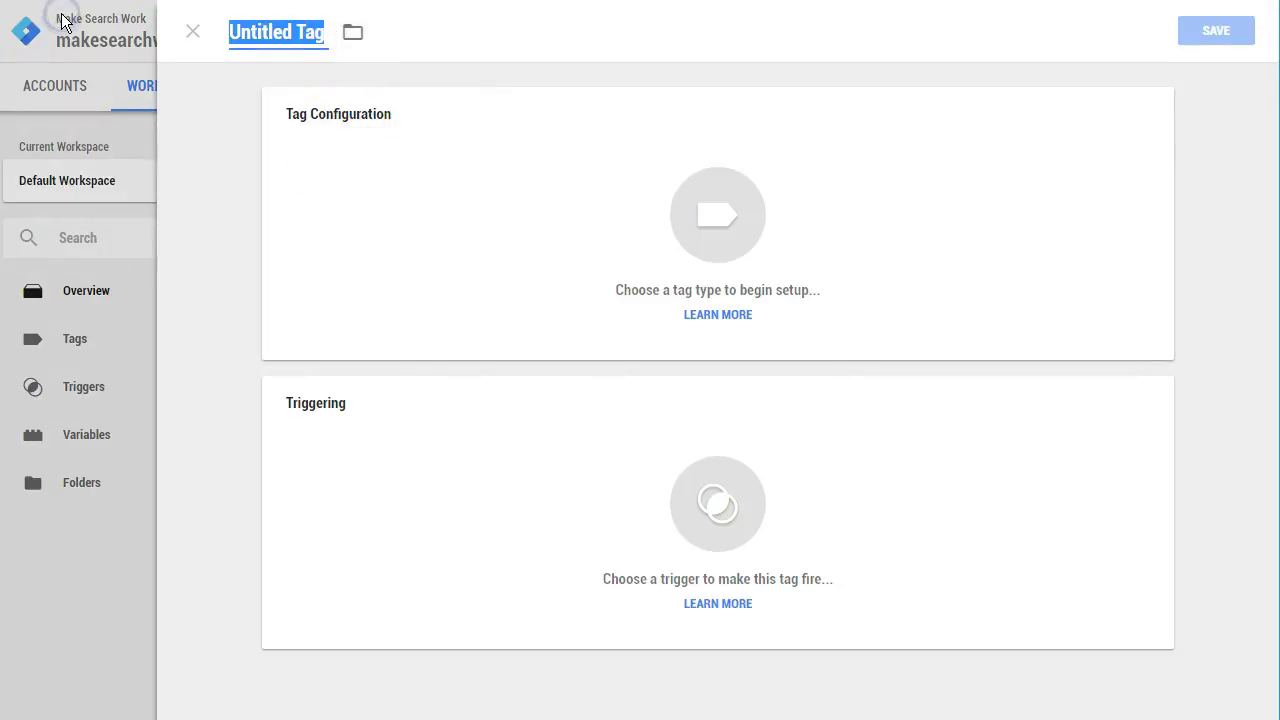
{"action": "type", "text": "Adword s Website Call"}
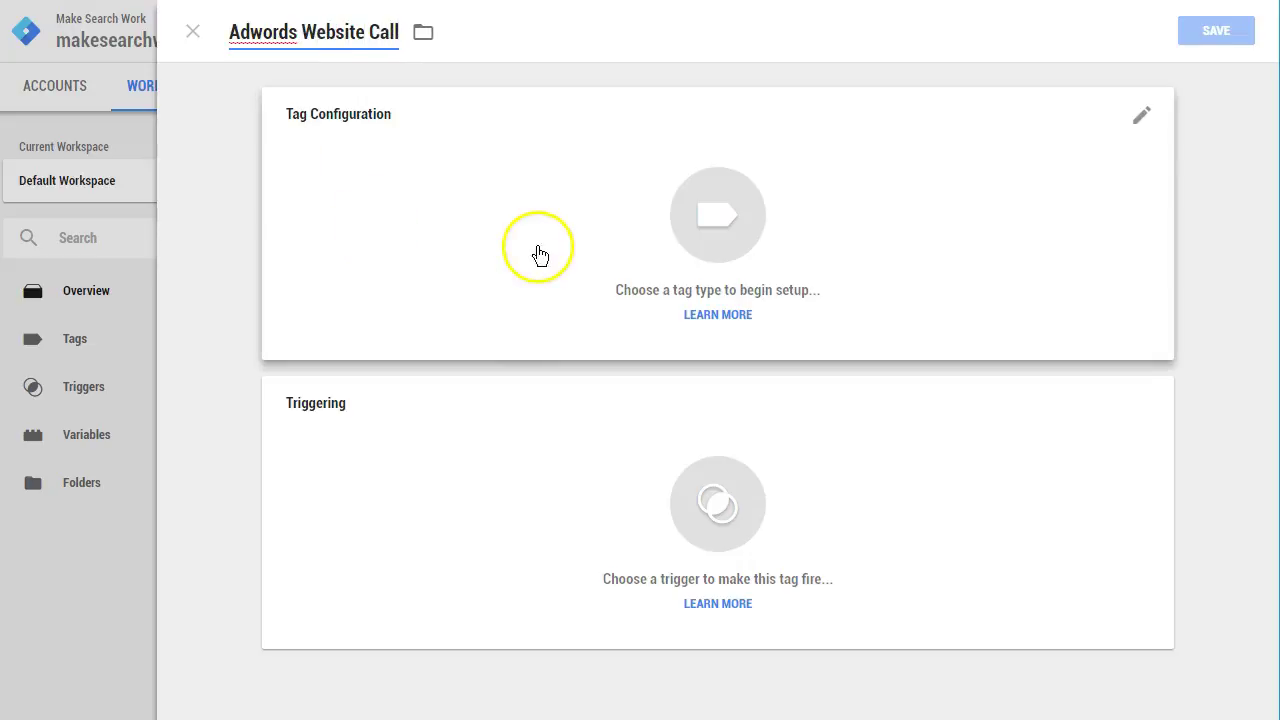
{"action": "left_click", "coordinate": [540, 255]}
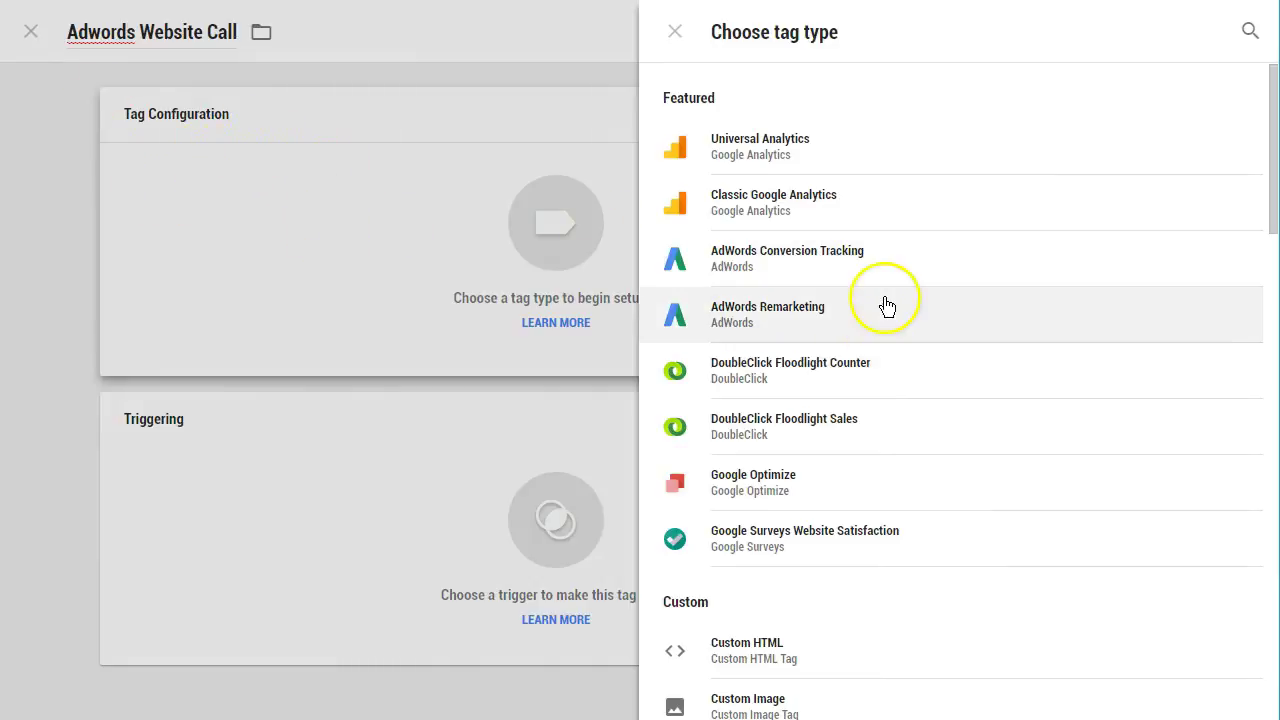
{"action": "scroll", "coordinate": [830, 207], "scroll_direction": "down", "scroll_amount": 1}
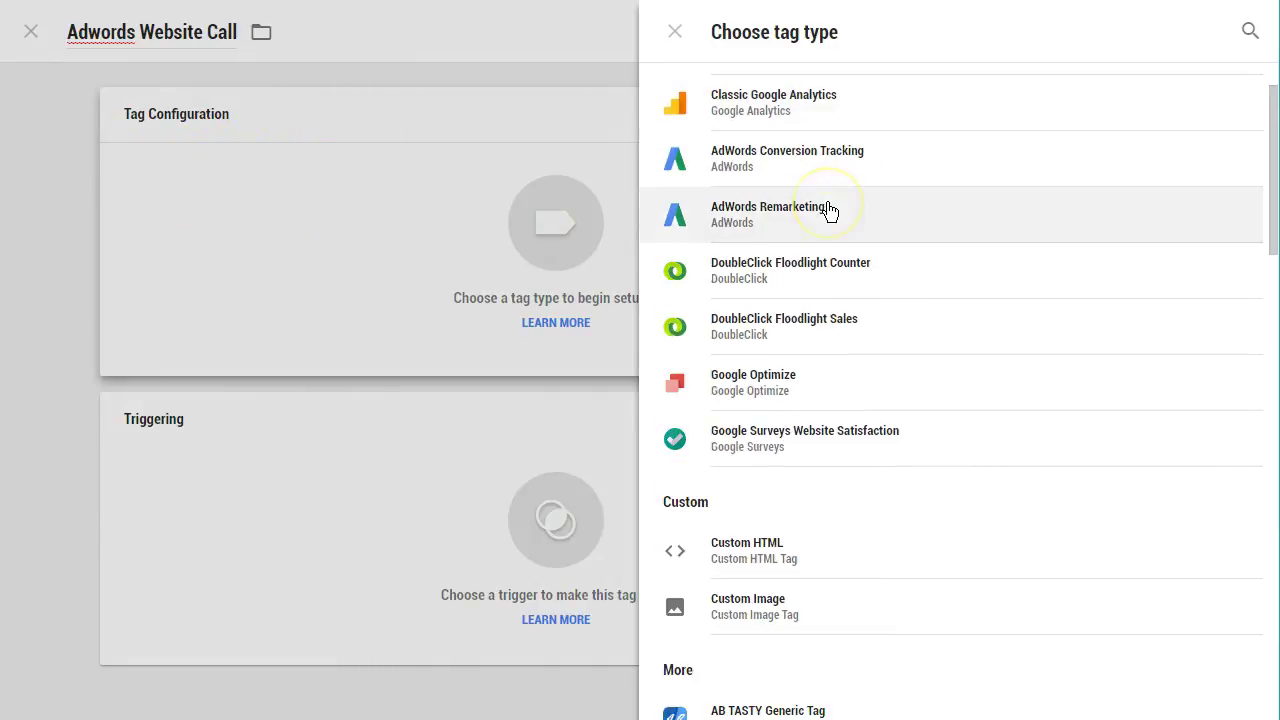
{"action": "scroll", "coordinate": [830, 210], "scroll_direction": "down", "scroll_amount": 1}
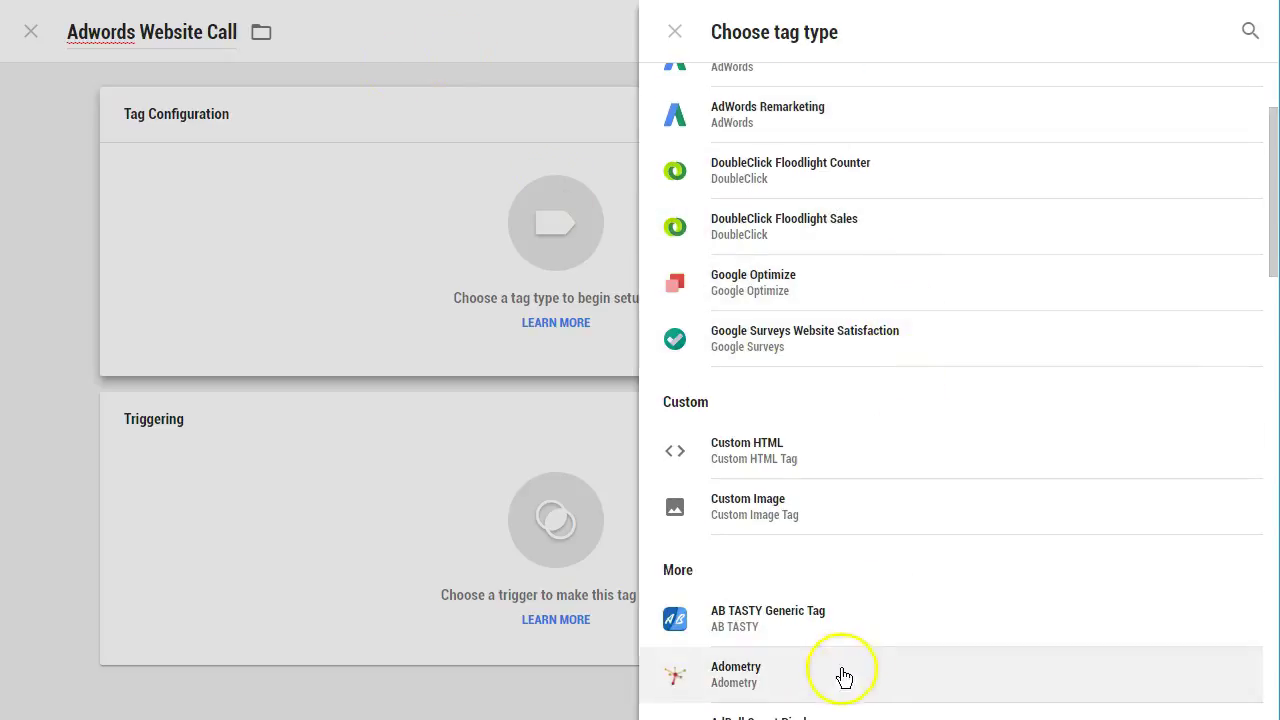
{"action": "left_click", "coordinate": [862, 446]}
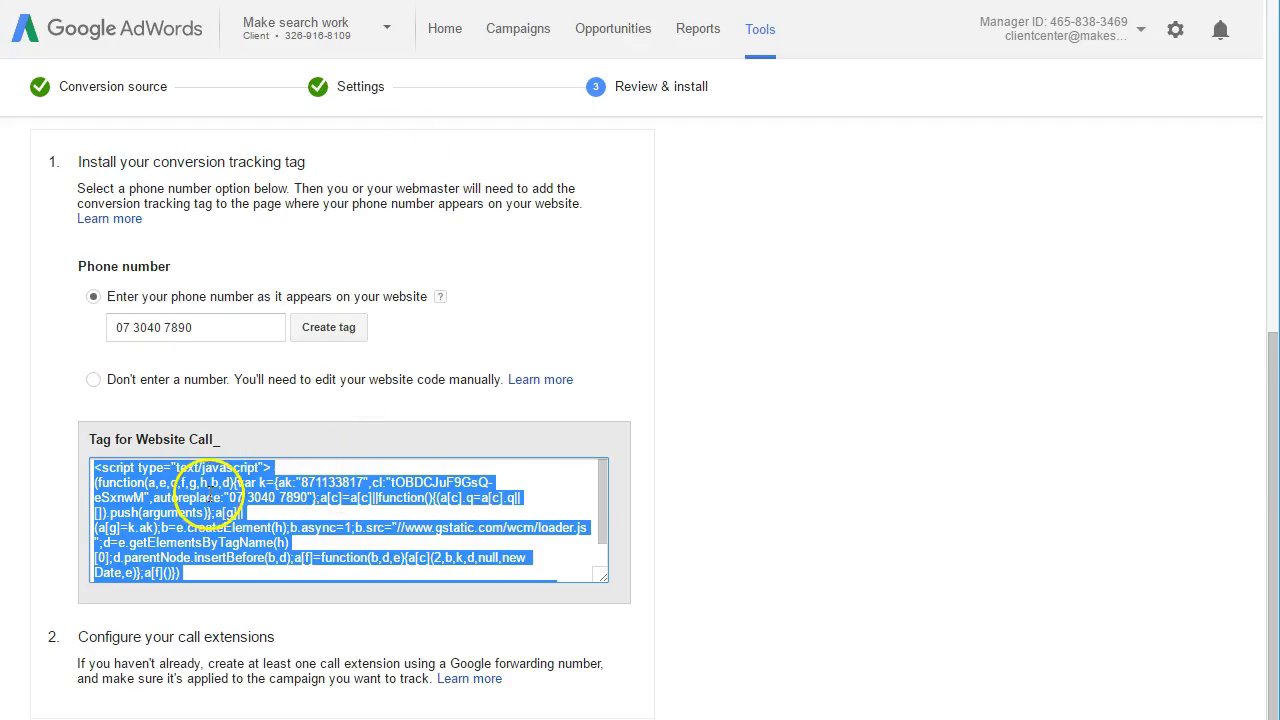
- Paste the copied AdWords call-tracking script into the tag's HTML box
{"action": "right_click", "coordinate": [209, 493]}
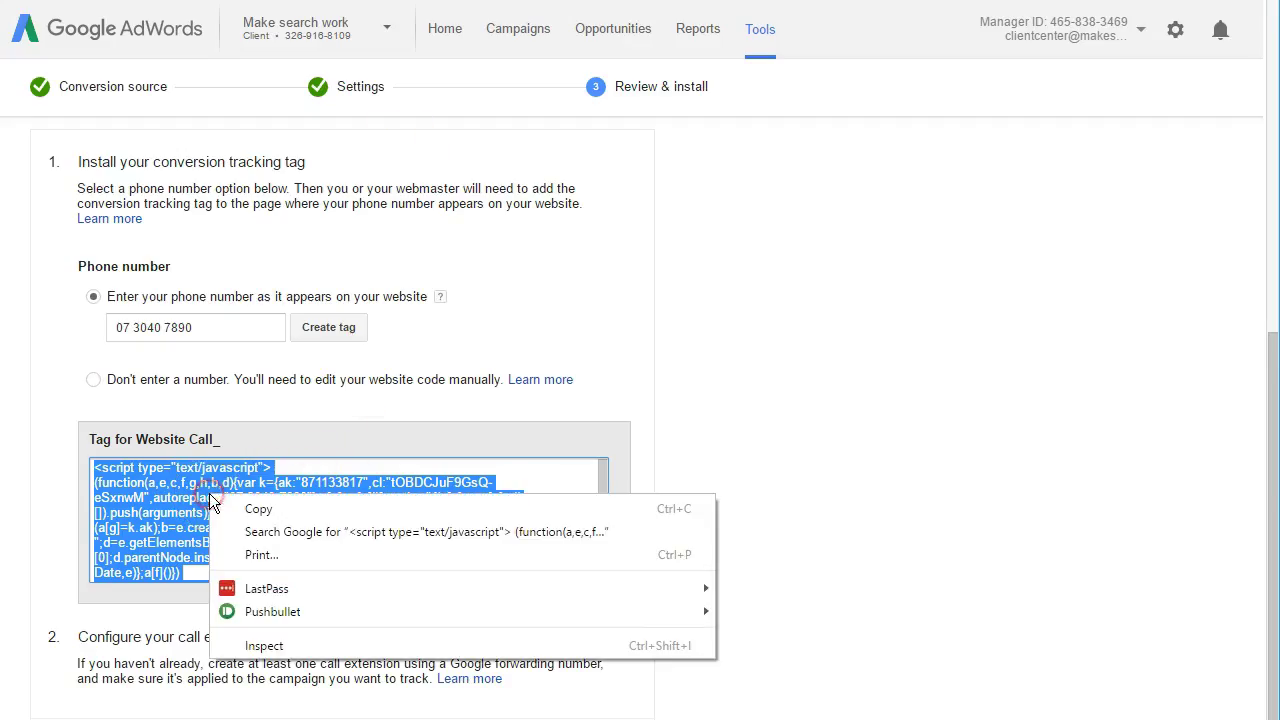
{"action": "left_click", "coordinate": [240, 508]}
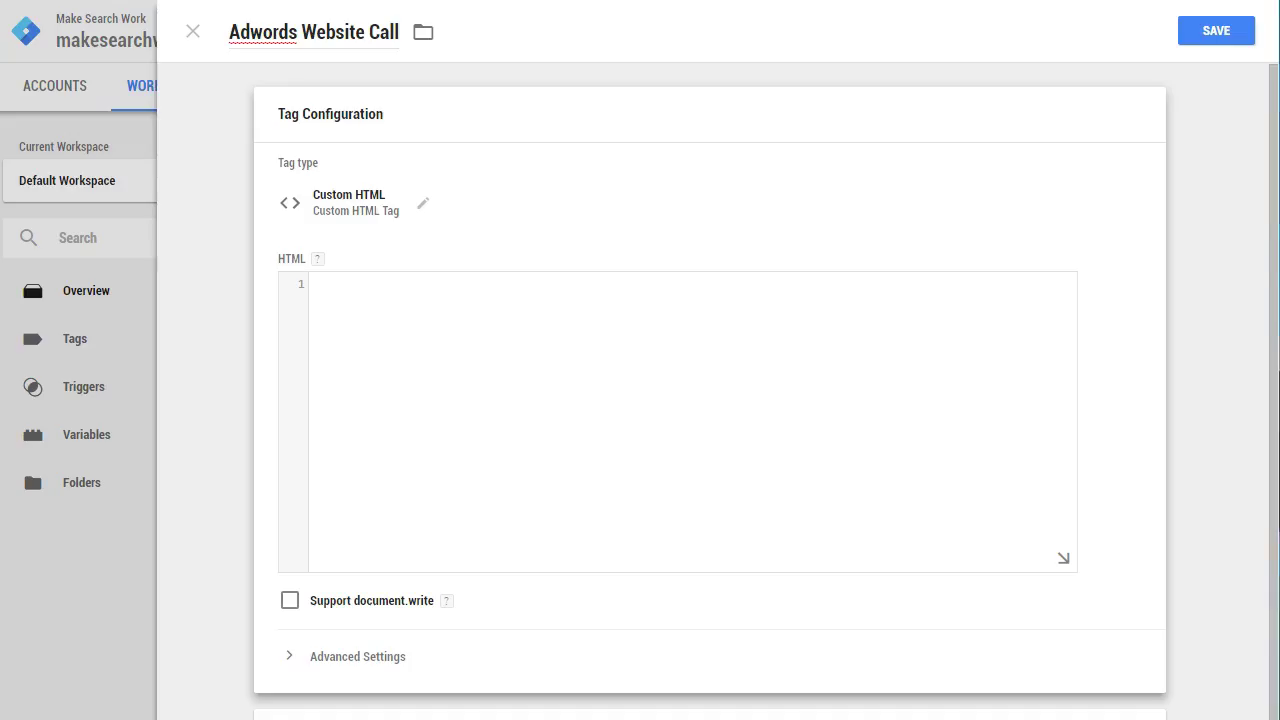
{"action": "left_click", "coordinate": [489, 360]}
{"action": "key", "text": "ctrl+v"}
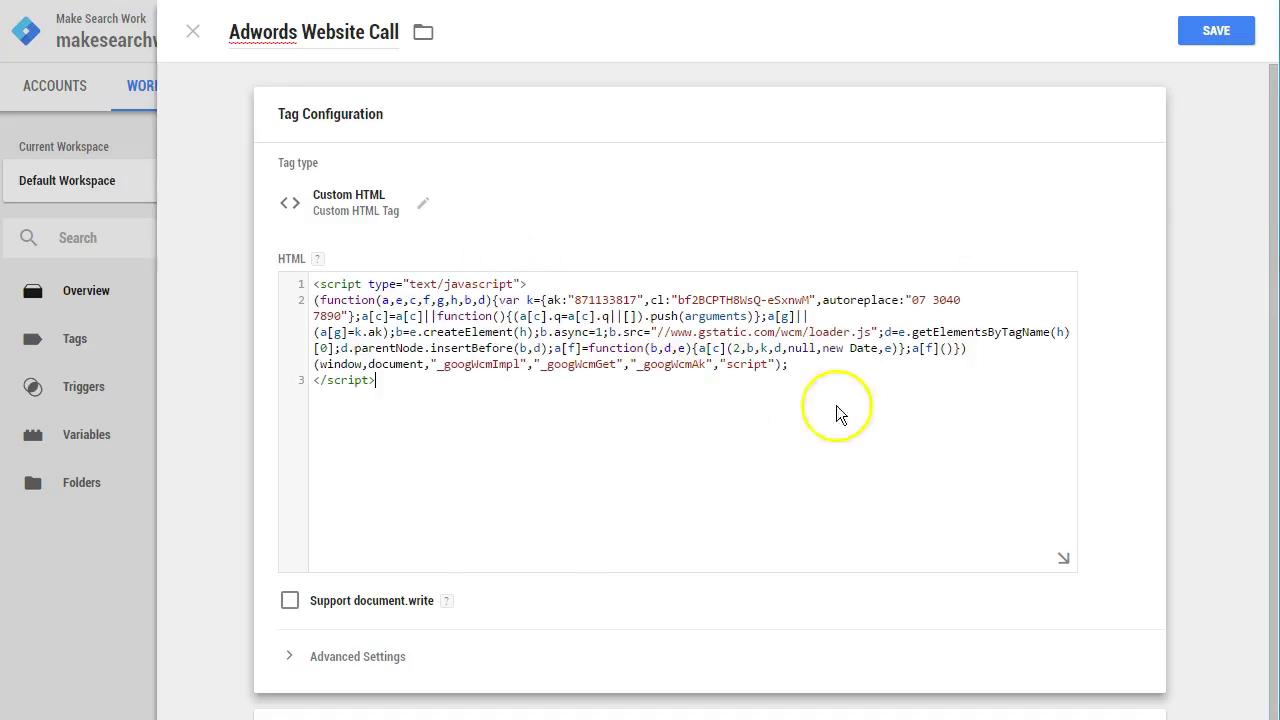
{"action": "left_click", "coordinate": [1190, 410]}
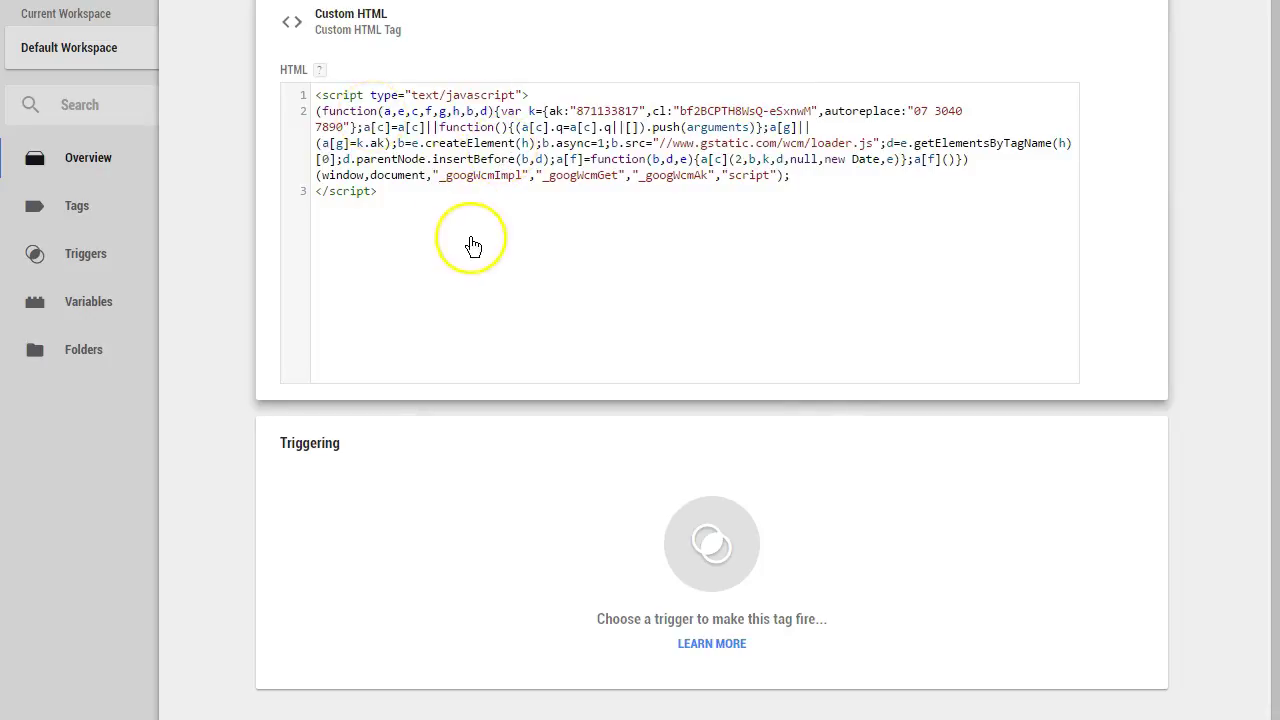
- Make the Adwords Website Call tag fire on All Pages and save it
{"action": "left_click", "coordinate": [705, 556]}
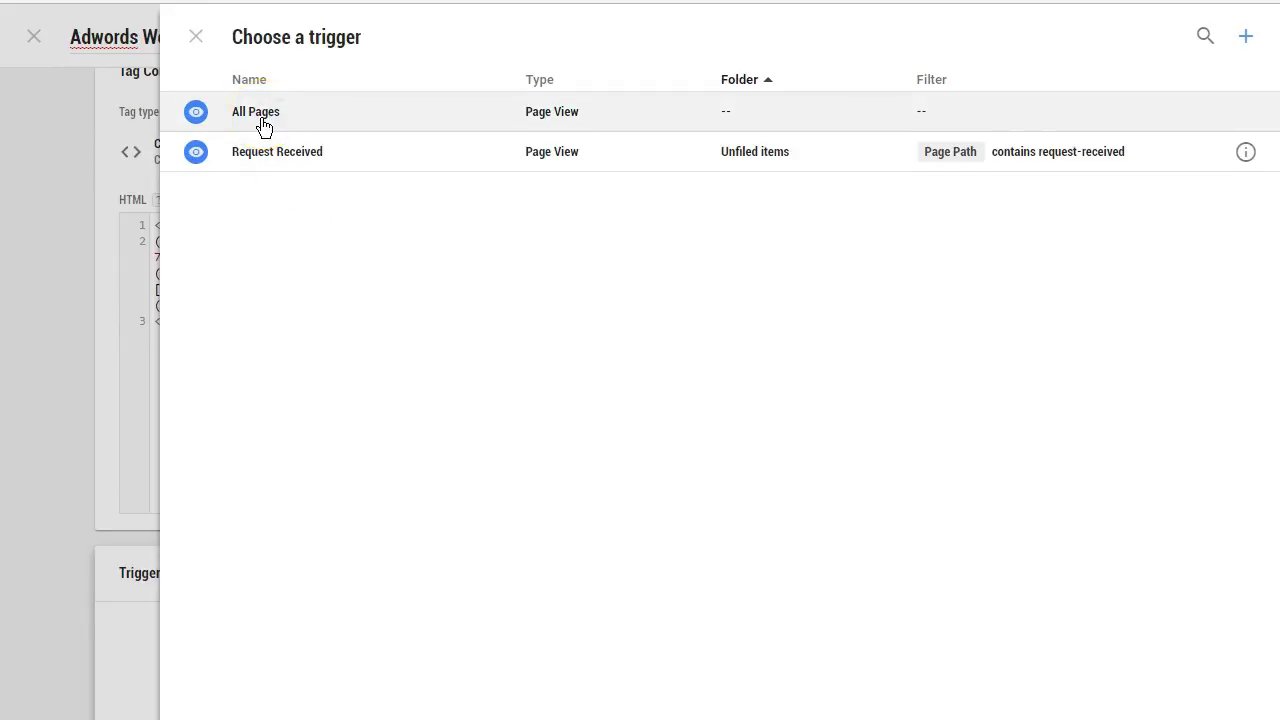
{"action": "left_click", "coordinate": [261, 118]}
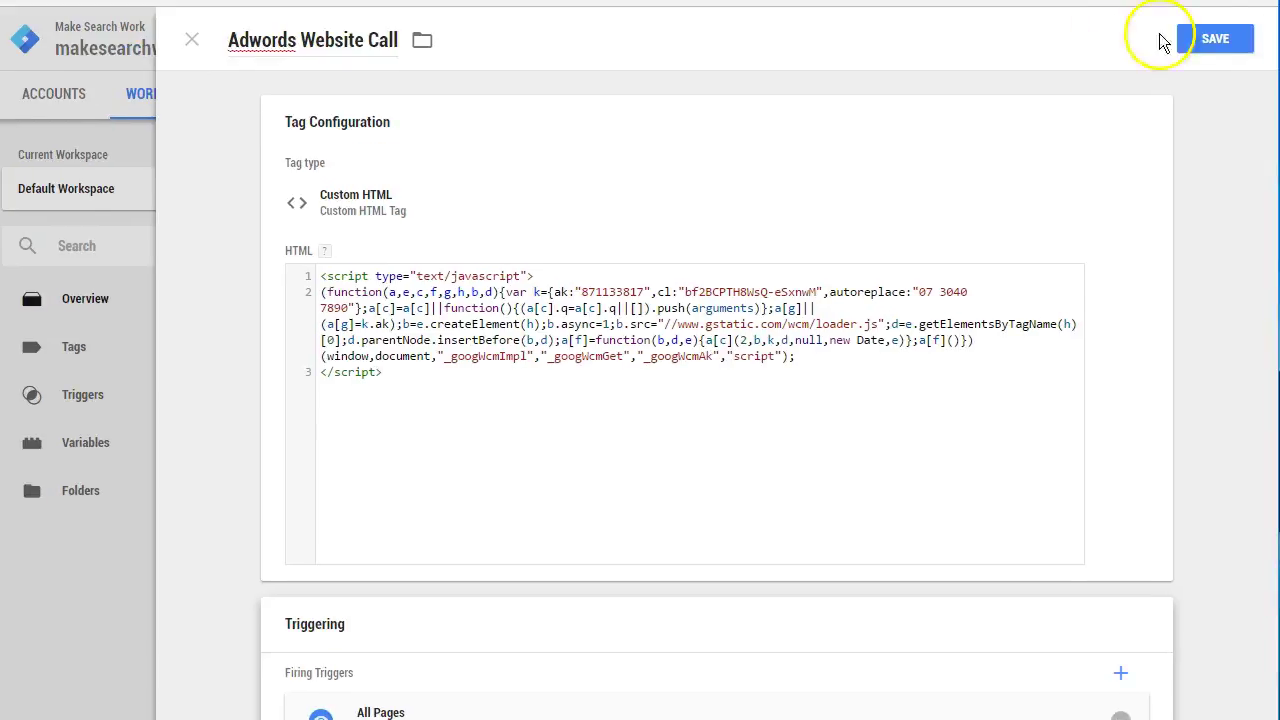
{"action": "left_click", "coordinate": [1204, 38]}
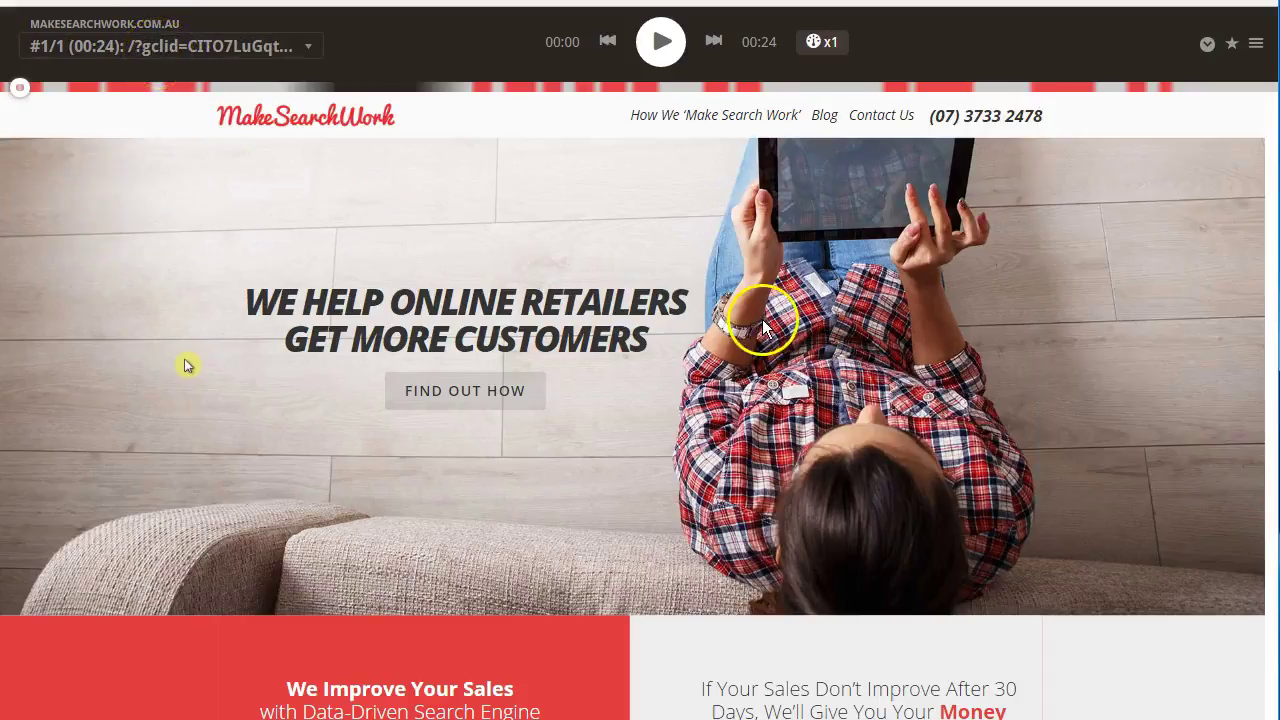
{"action": "left_click_drag", "start_coordinate": [1040, 38], "coordinate": [1168, 37]}
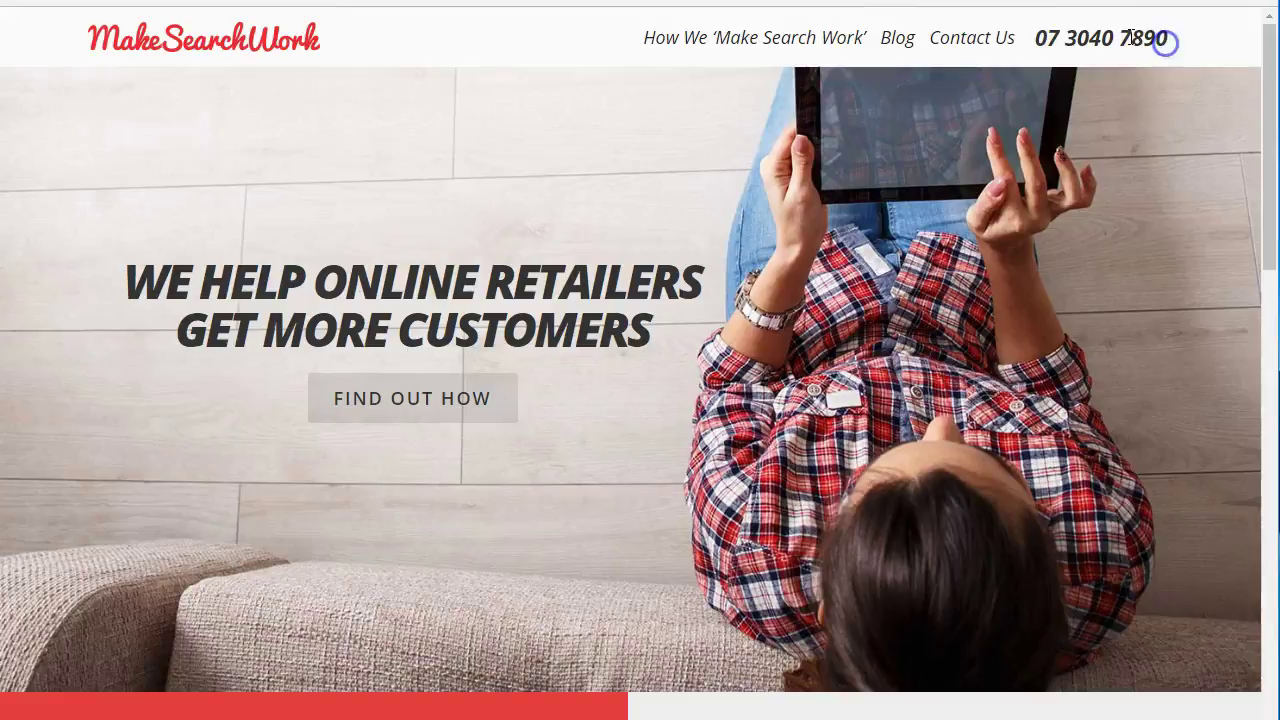